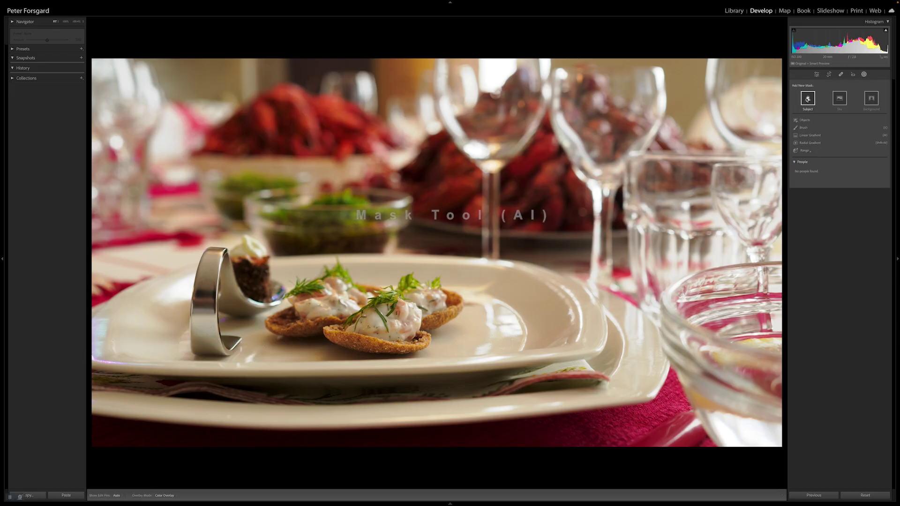
- Mask the main subject of the food photo with Select Subject
click(808, 99)
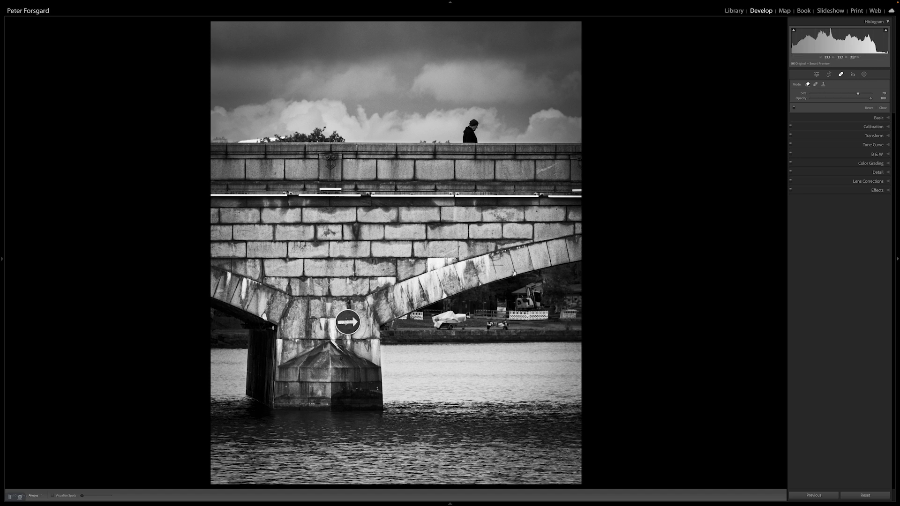
- Heal away the round arrow sign on the bridge pillar and close Spot Removal
click(347, 322)
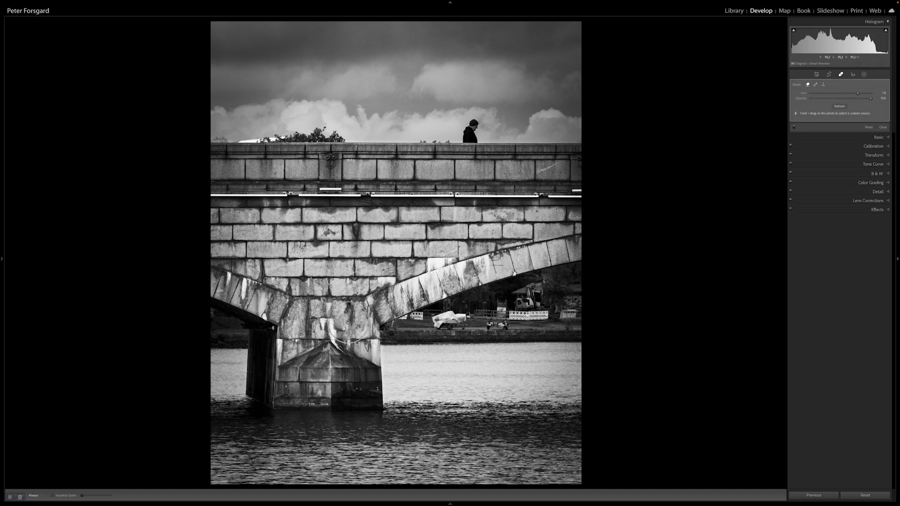
click(841, 74)
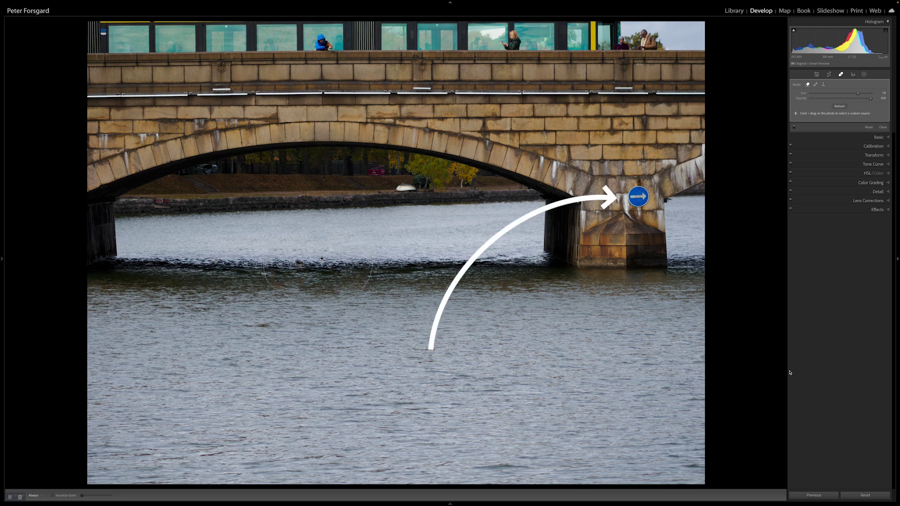
- Close Spot Removal once the motorboat is healed out of the river
click(841, 74)
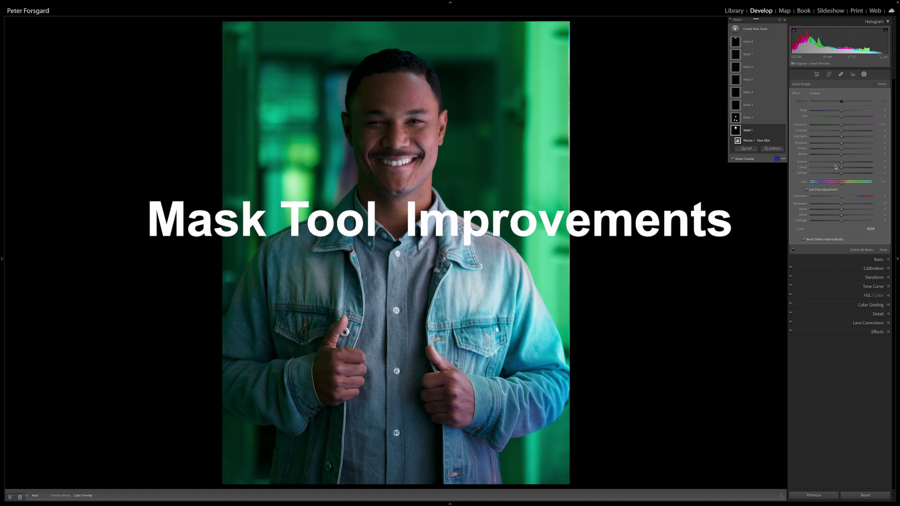
- Select the Body Skin mask, then add a new Select Background mask
click(748, 117)
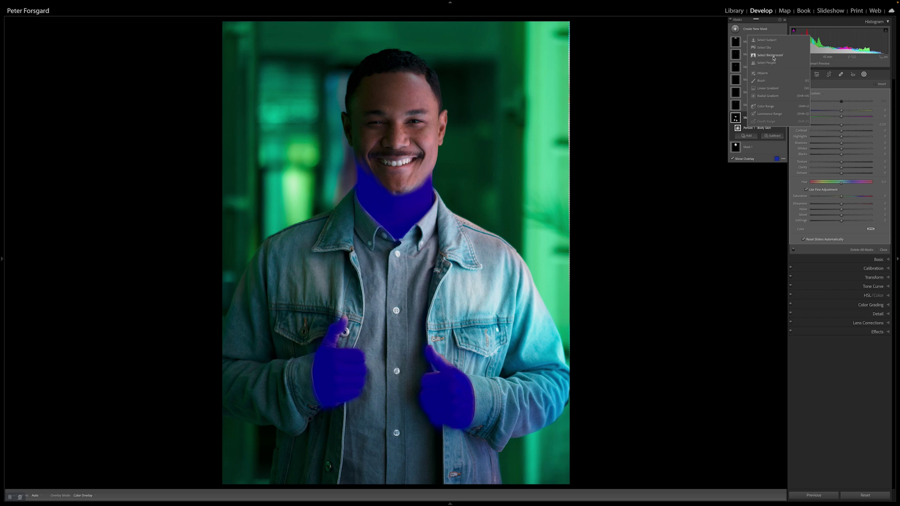
click(780, 57)
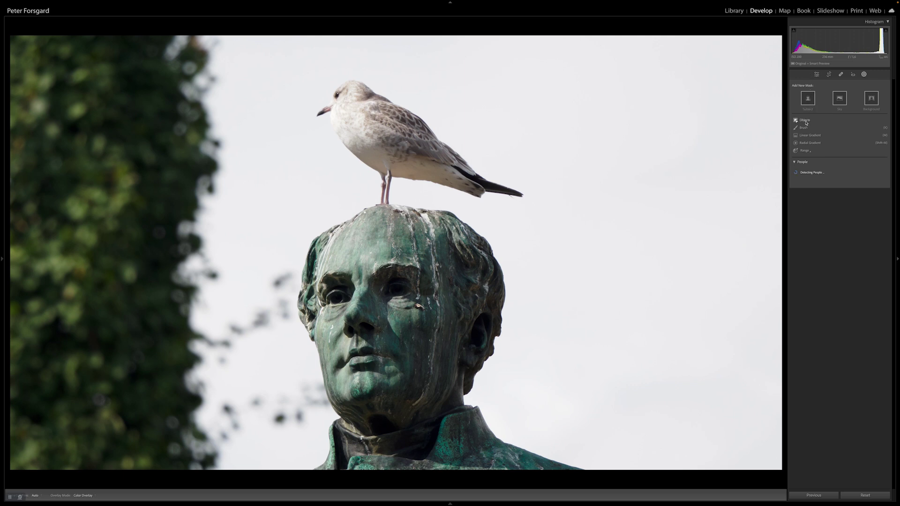
- Create an Objects mask by brushing roughly over the gull on the statue's head
click(806, 123)
click(339, 111)
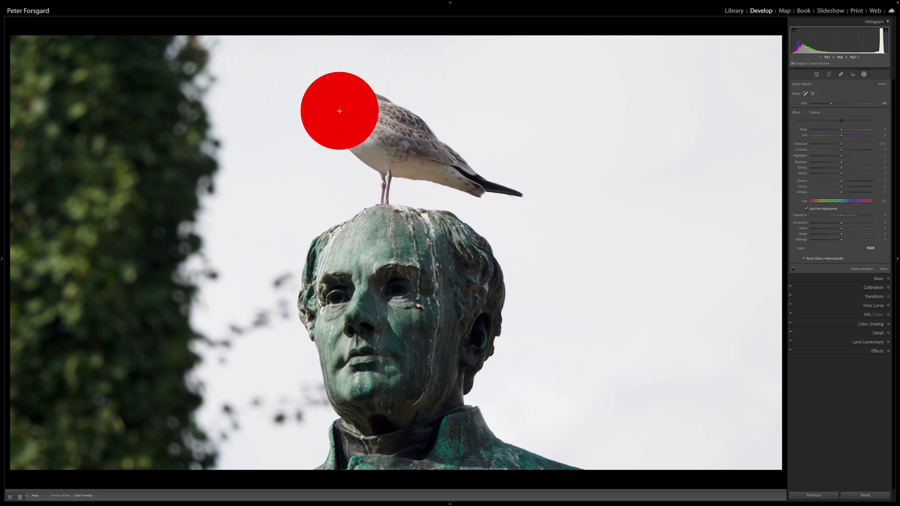
mouse_move(420, 161)
mouse_down()
mouse_move(505, 191)
mouse_move(434, 144)
mouse_move(337, 107)
mouse_up()
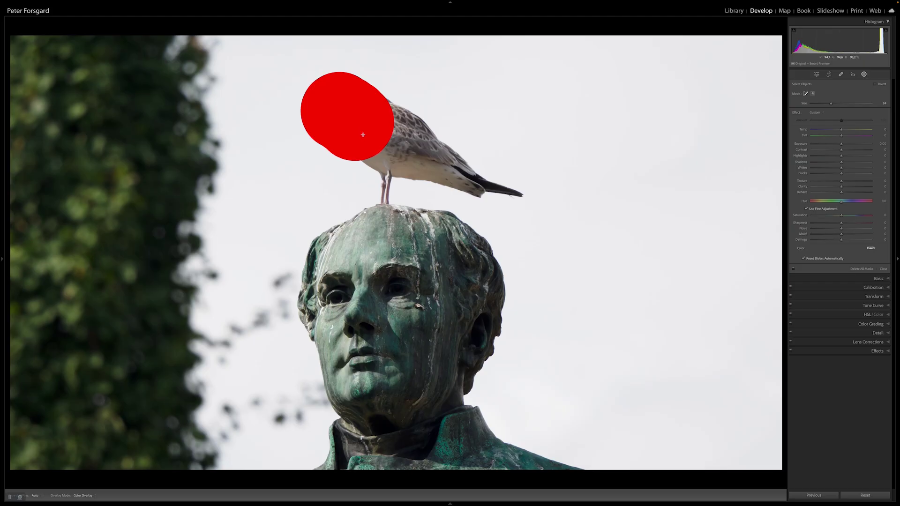
mouse_move(363, 135)
mouse_down()
mouse_move(379, 163)
mouse_move(399, 158)
mouse_move(504, 188)
mouse_move(429, 141)
mouse_move(339, 107)
mouse_up()
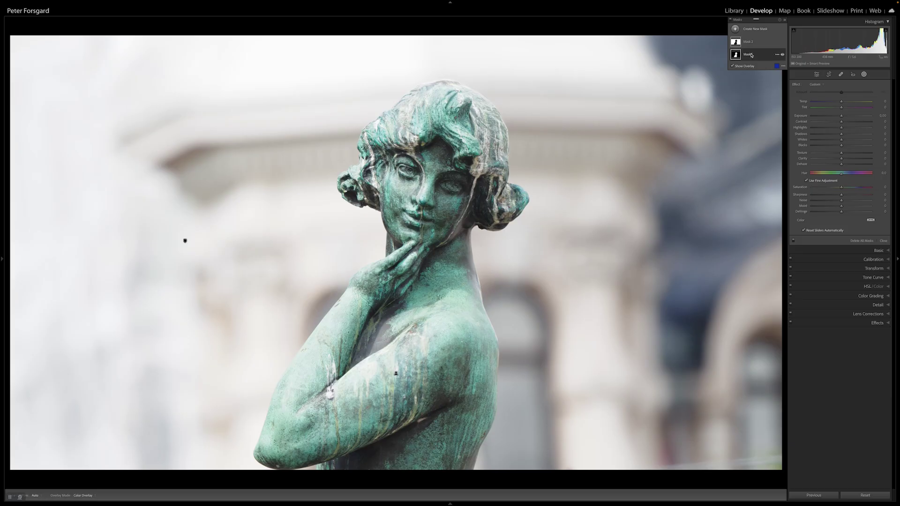
click(752, 55)
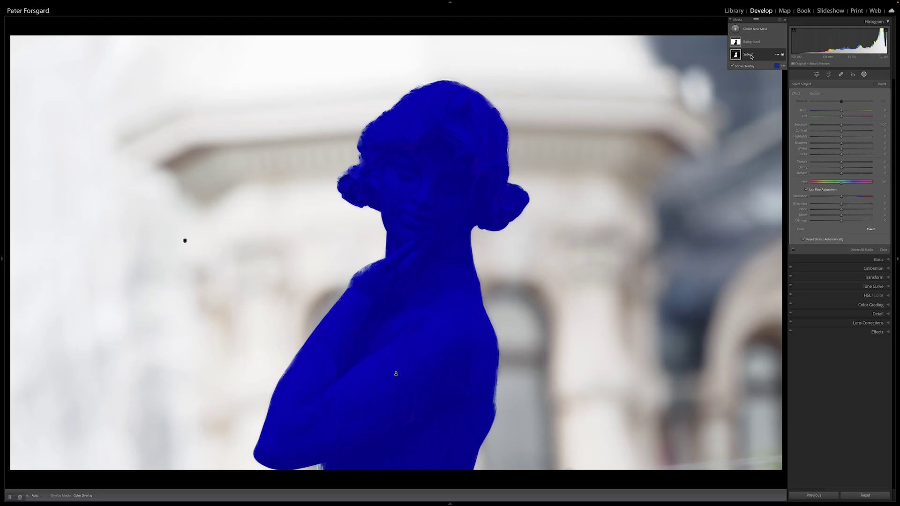
- Darken the Background mask to -2.84 Exposure
click(751, 55)
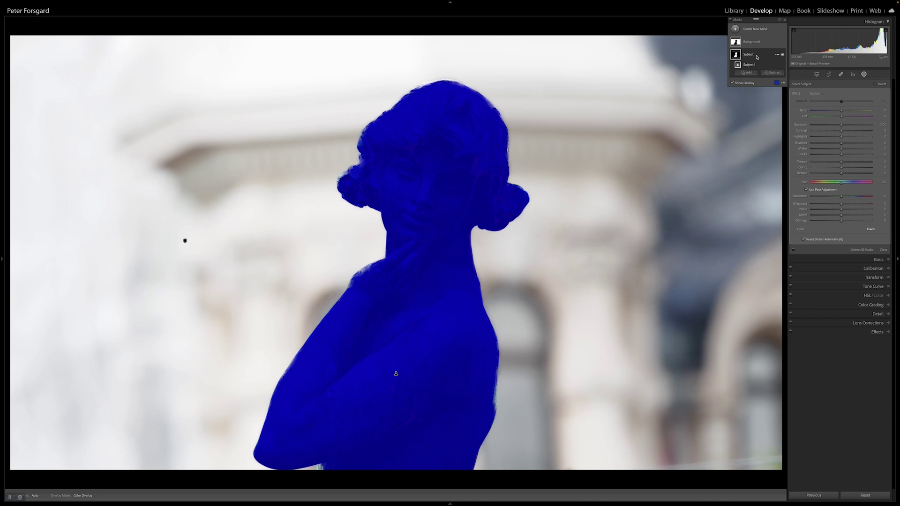
click(753, 42)
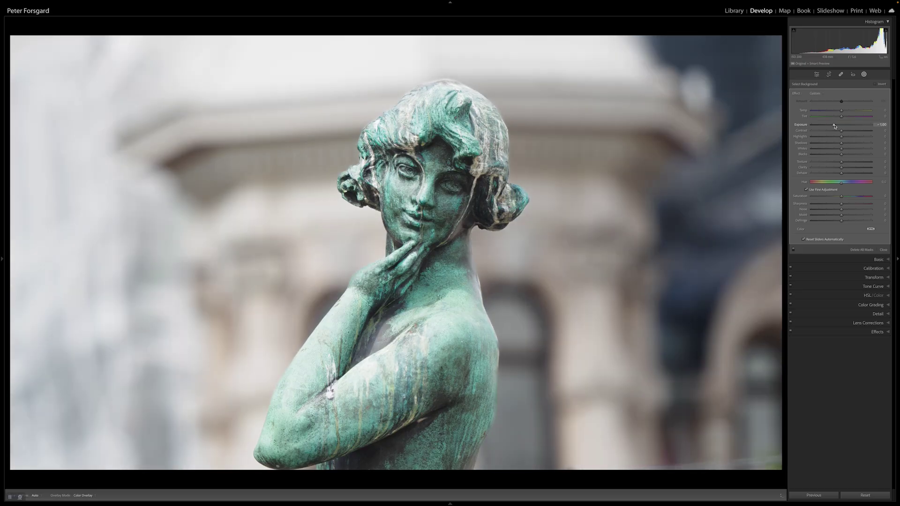
drag(835, 125, 847, 112)
- Raise the statue Subject mask's Texture to 58 and add a -73 vignette
click(750, 72)
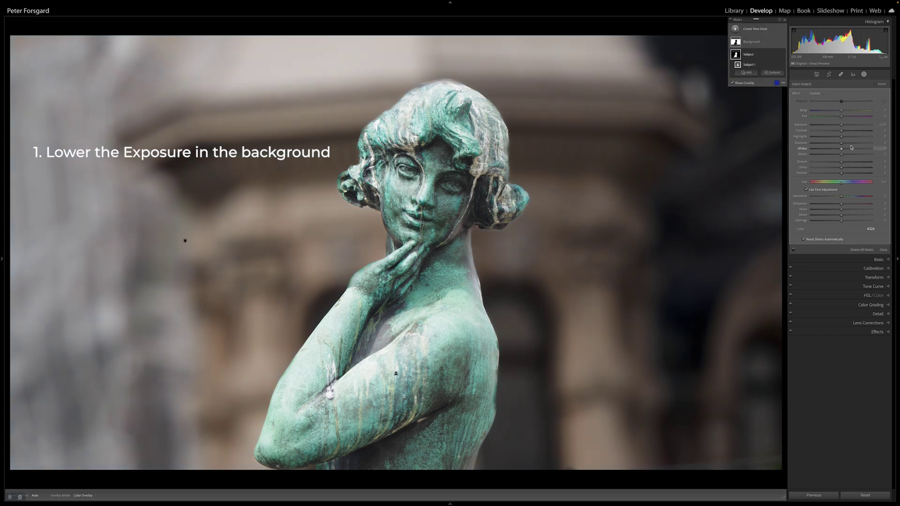
drag(842, 132, 845, 127)
drag(843, 165, 848, 165)
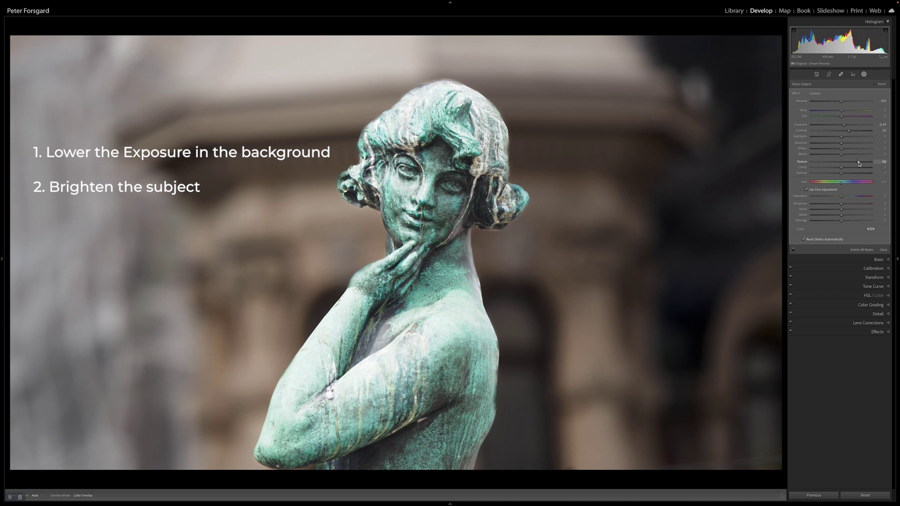
drag(860, 163, 859, 163)
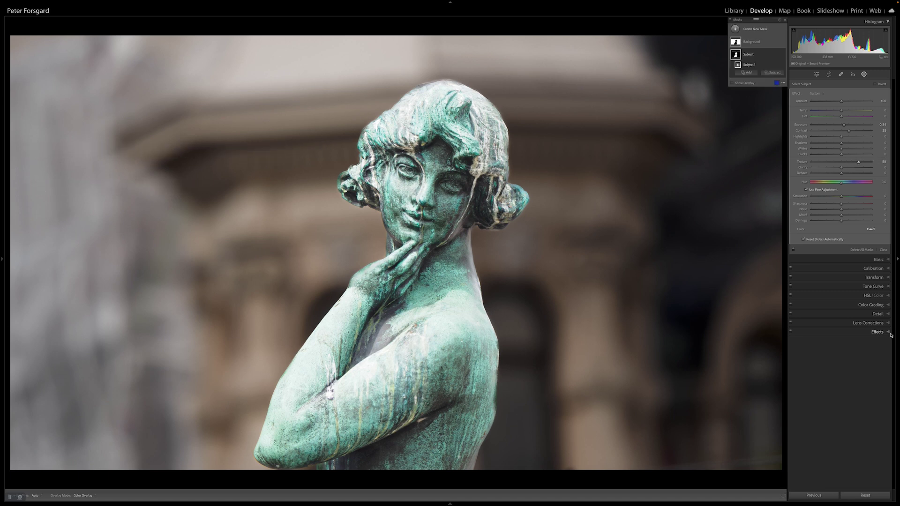
click(865, 332)
drag(840, 353, 820, 352)
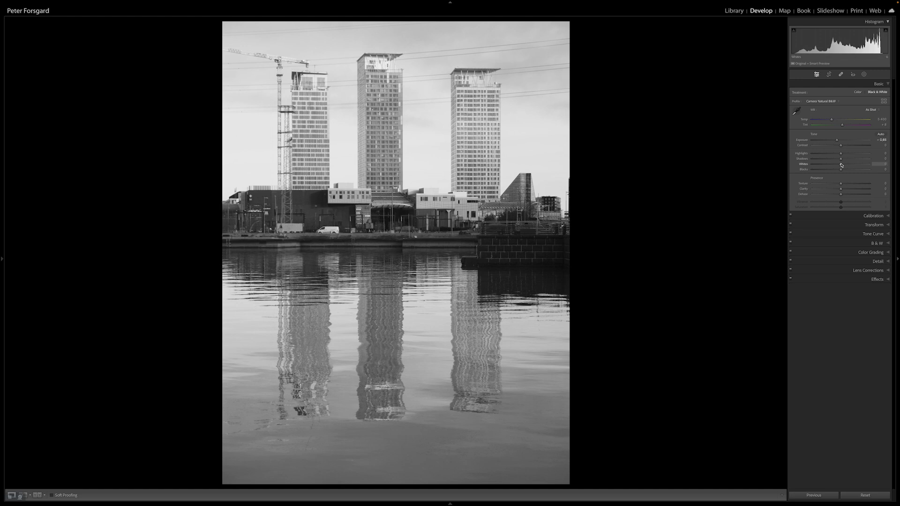
- Raise Whites to +20 and boost Contrast on the tower reflection photo
mouse_move(841, 165)
mouse_down()
mouse_move(848, 146)
mouse_move(863, 146)
mouse_move(817, 155)
mouse_move(835, 177)
mouse_up()
click(875, 279)
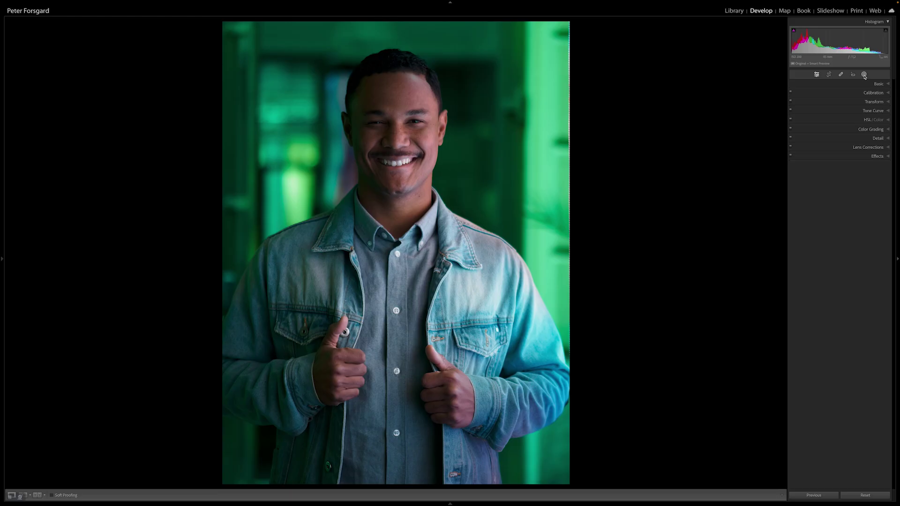
- Open the Masking panel with Shift+W so the portrait's people get detected
key(shift+w)
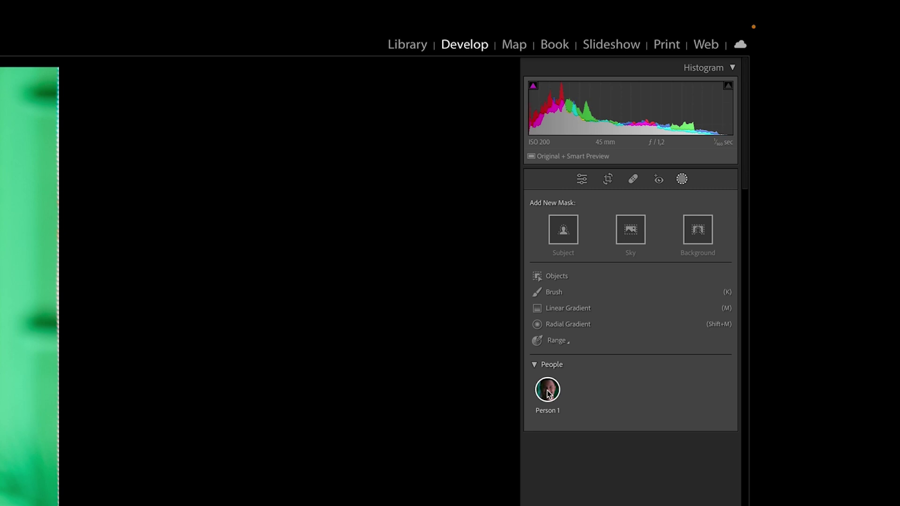
- Choose Person 1 and tick Teeth, Lips and Body Skin as separate masks
click(549, 396)
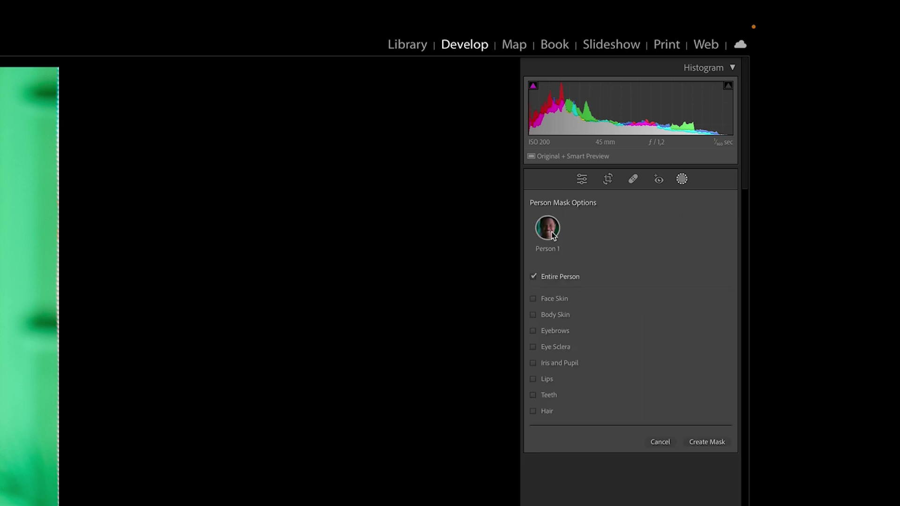
click(535, 397)
click(536, 378)
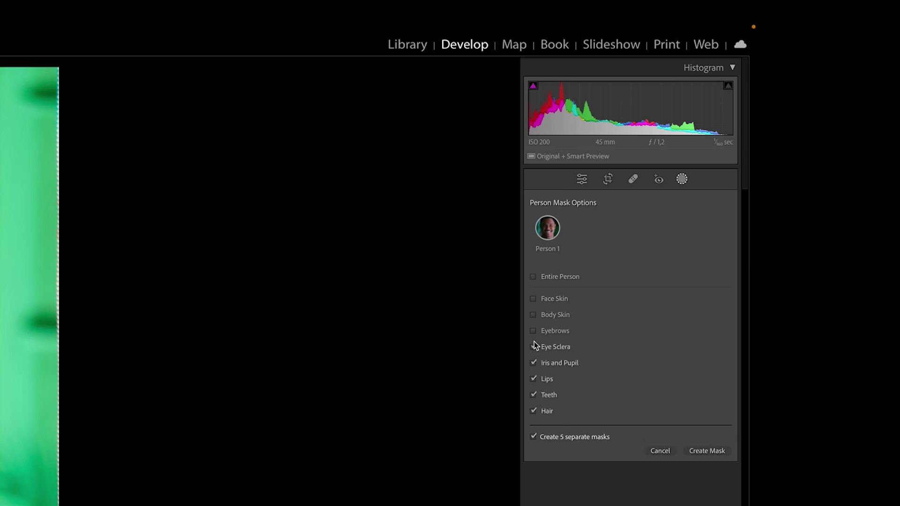
click(535, 315)
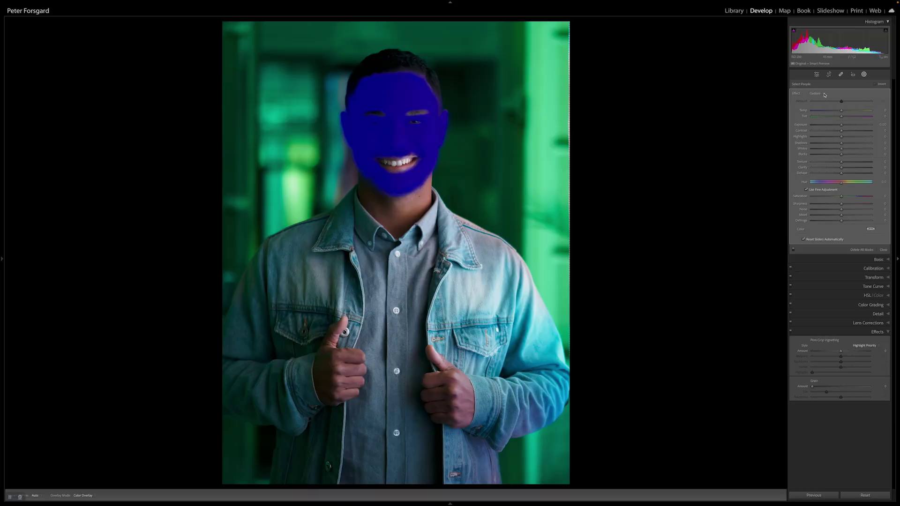
- Apply Soften Skin (Lite) to Mask 1, hide the overlay, and inspect its Face Skin component
click(826, 94)
click(826, 242)
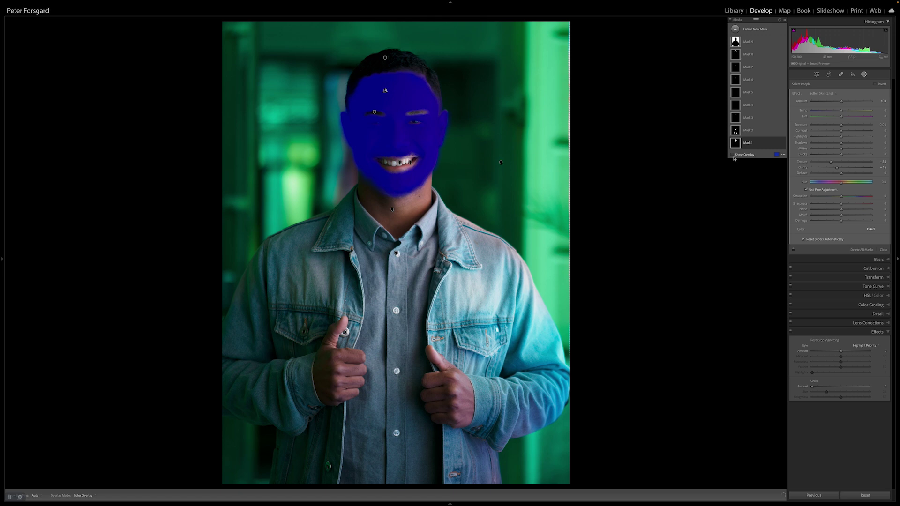
click(750, 132)
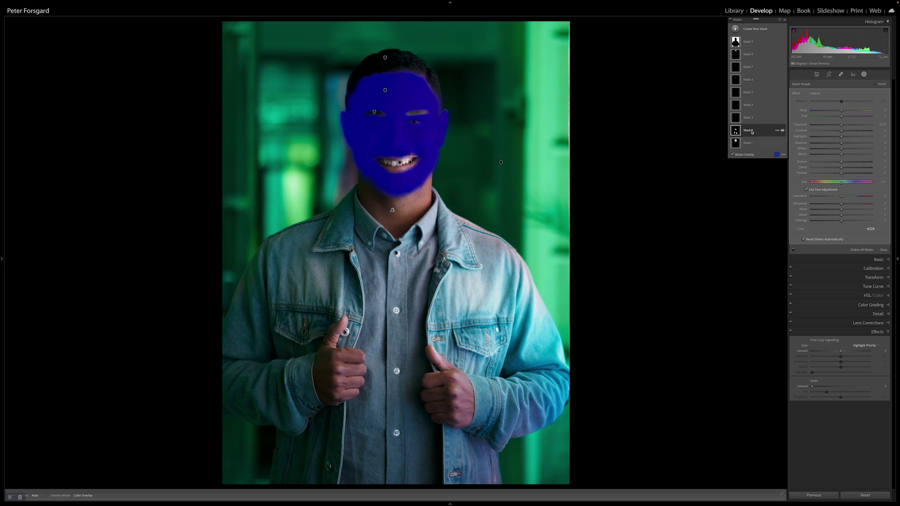
click(734, 156)
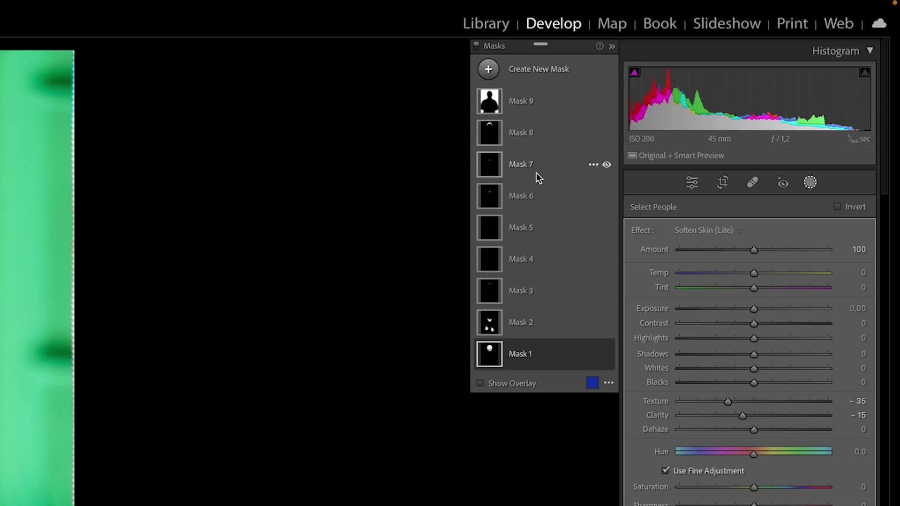
click(522, 355)
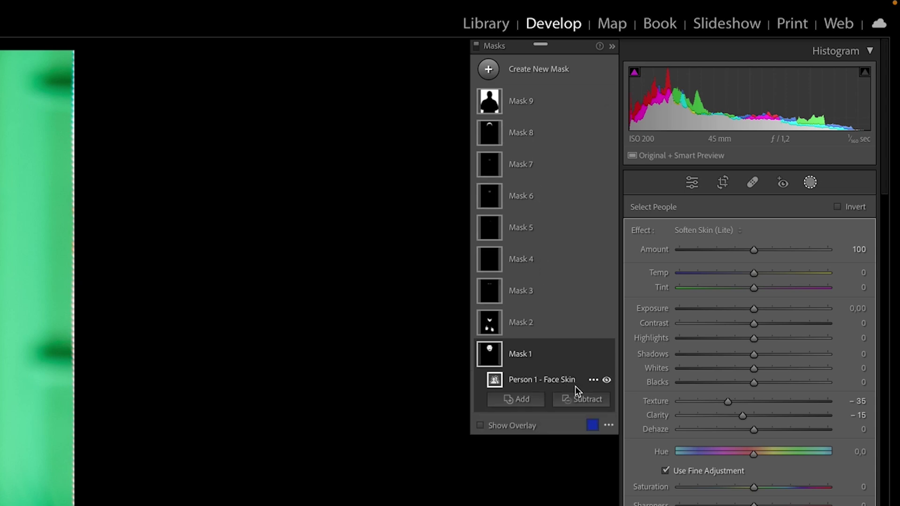
click(524, 363)
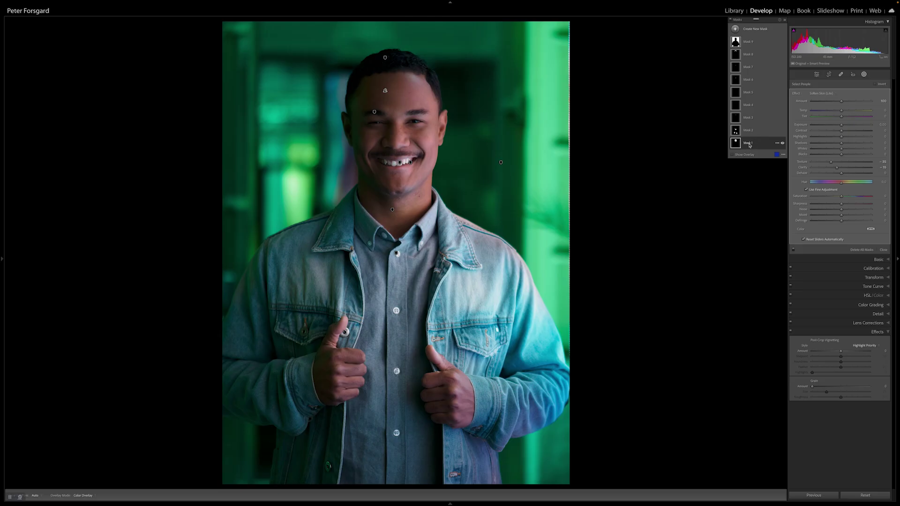
click(750, 145)
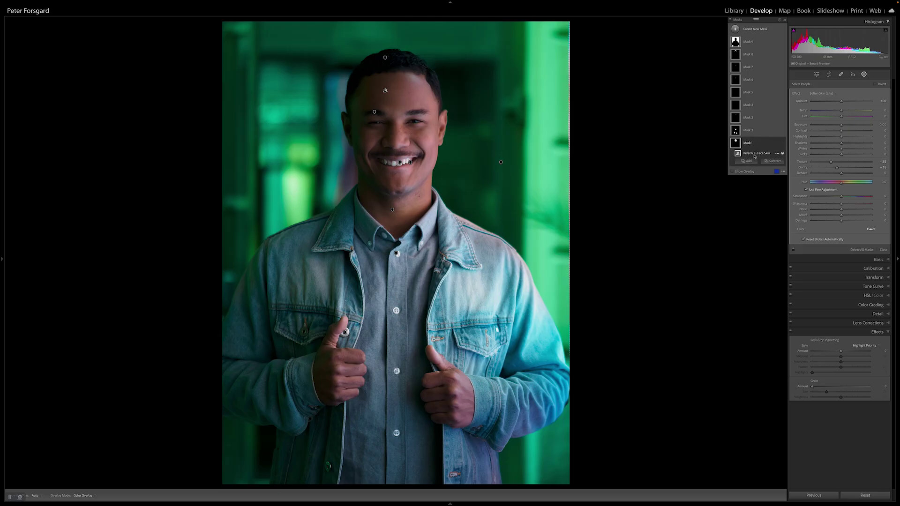
- Rename the first mask in the Masks panel, typing 'F' to begin its Face Skin name
right_click(750, 145)
click(759, 147)
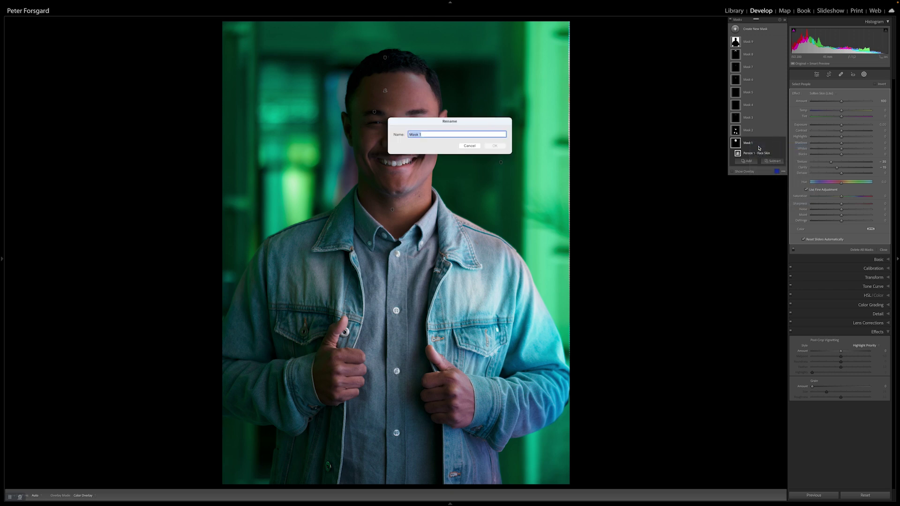
text(Face Skin)
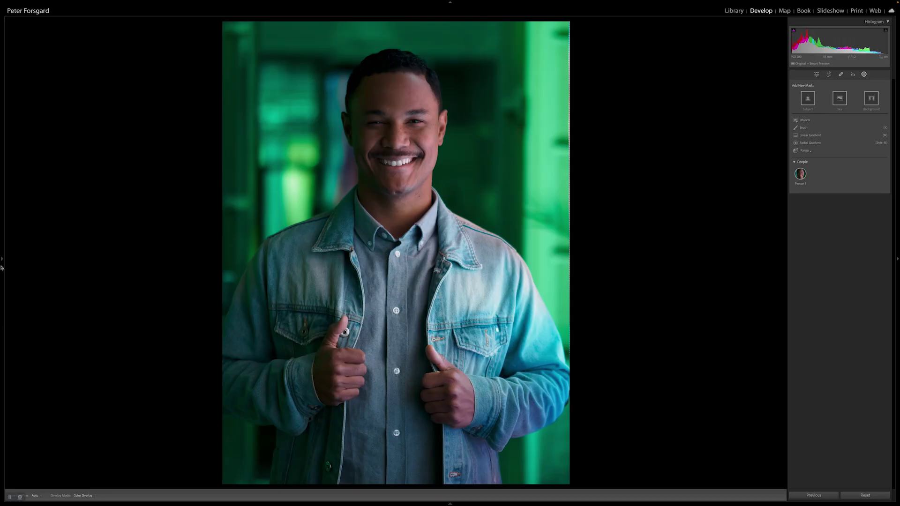
mouse_move(2, 268)
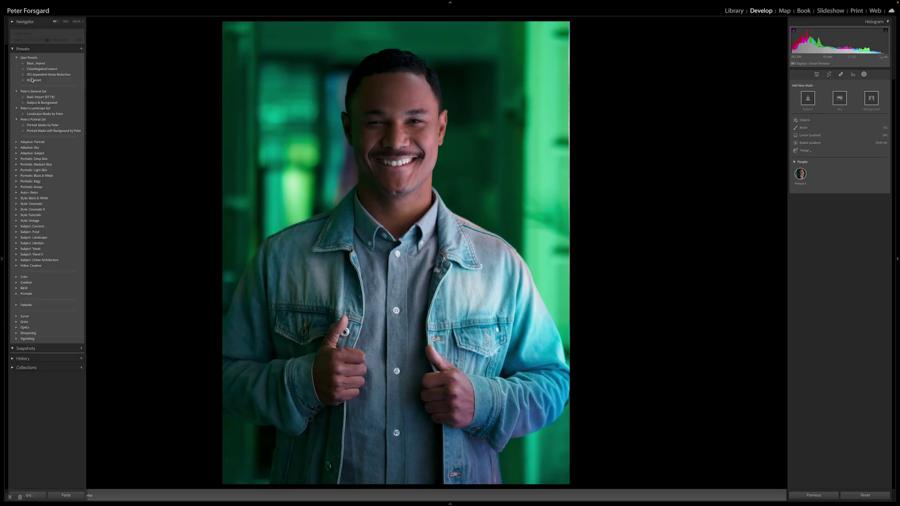
- Apply the Portrait Masks with Background preset, start renaming the third mask, then reapply the preset
click(61, 131)
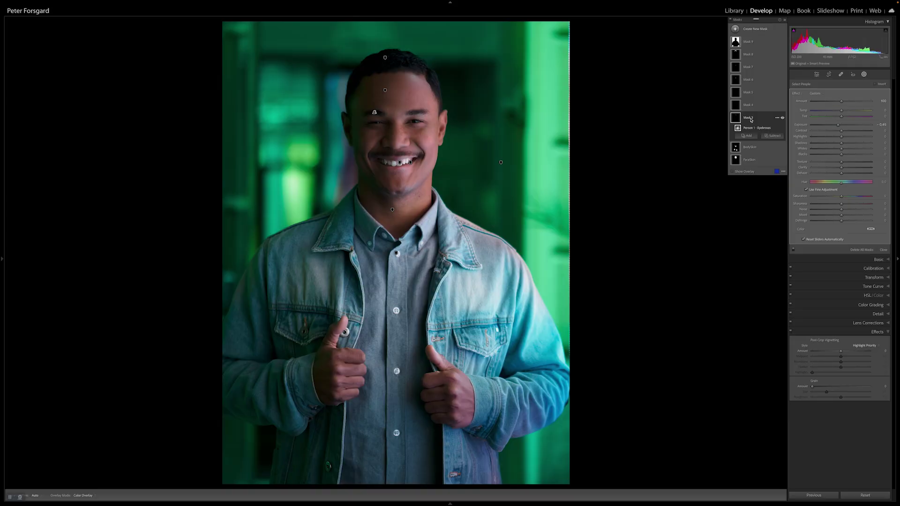
right_click(750, 119)
click(761, 121)
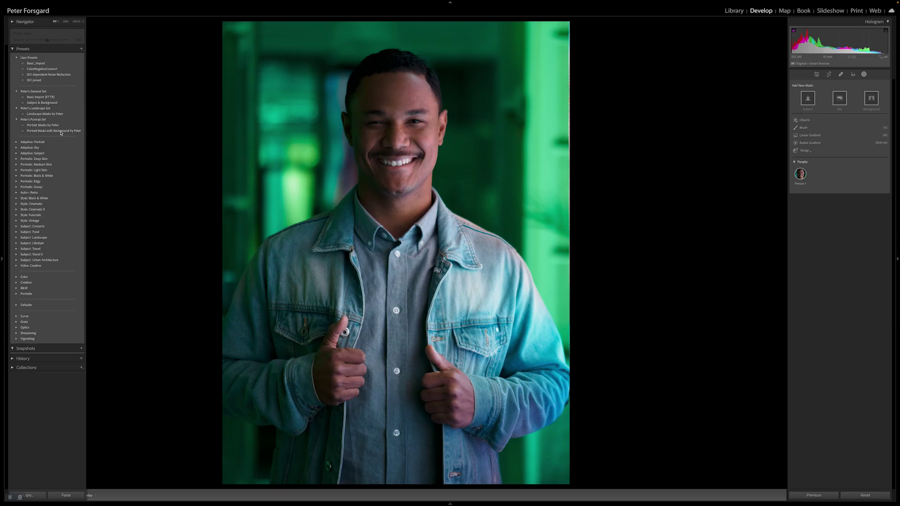
click(61, 133)
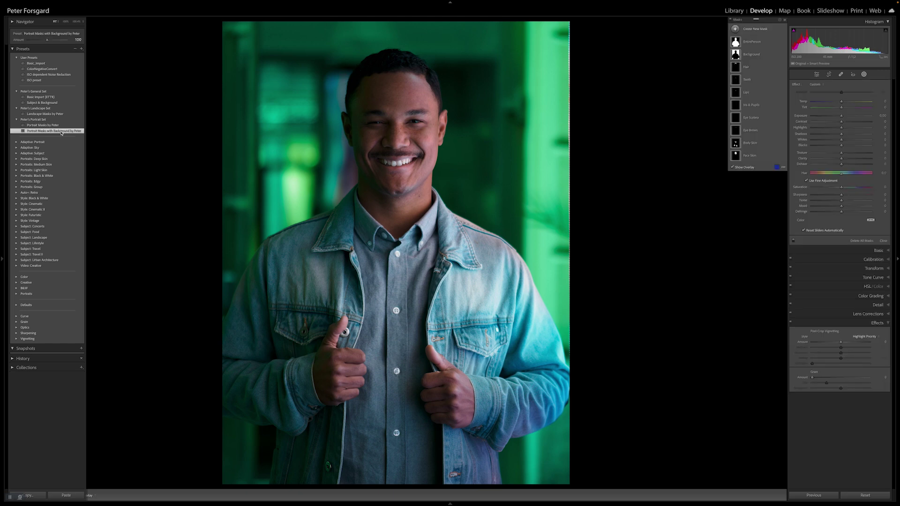